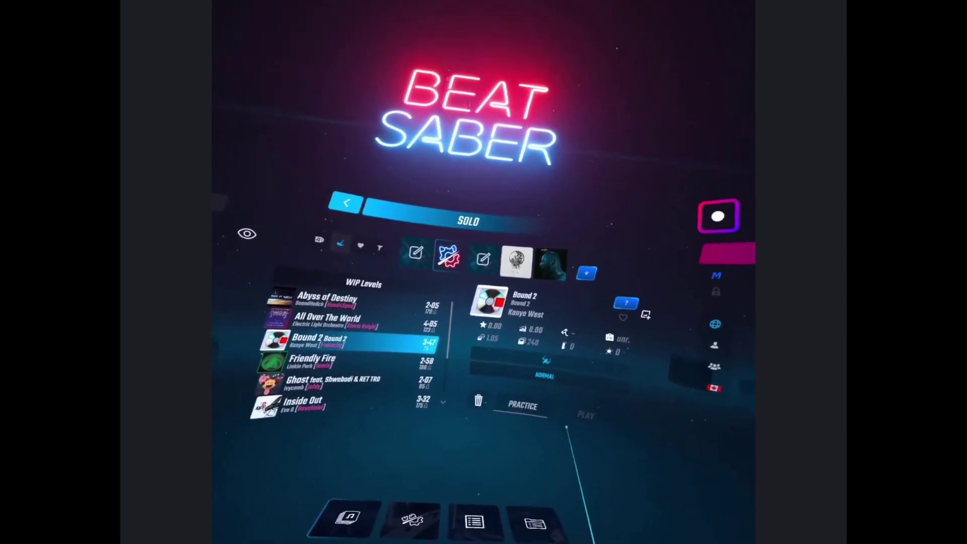
Start a practice run of Bound 2 on Normal from 0 s at 95% speed
left_click(523, 405)
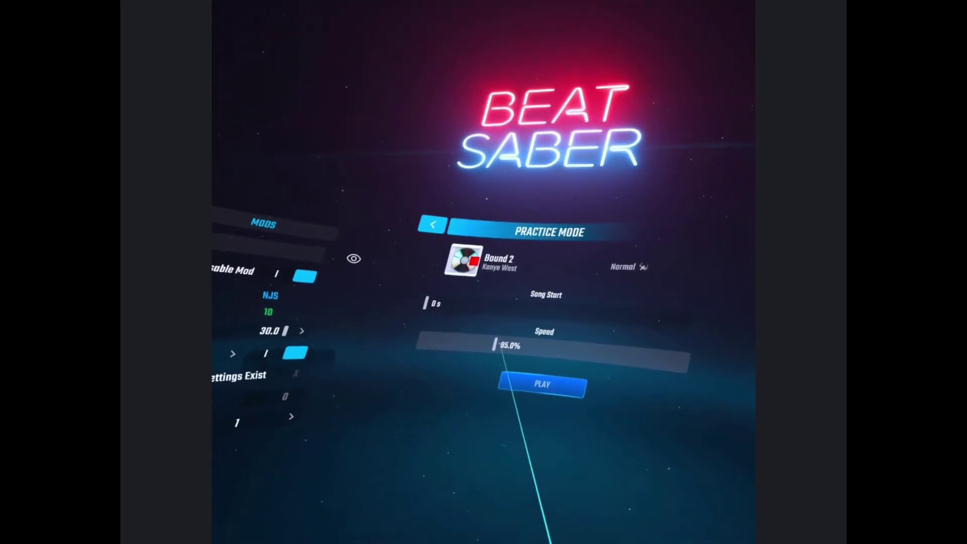